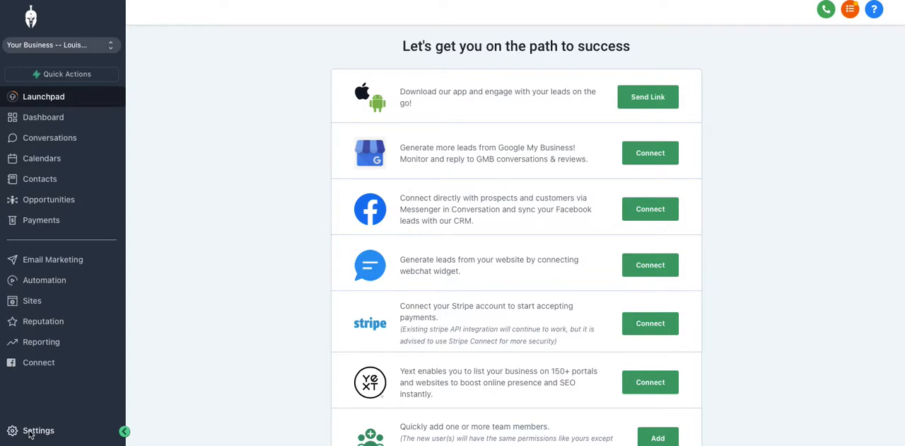
Step: Start adding a new employee in the My Staff settings and expand the User Info section
left_click(31, 431)
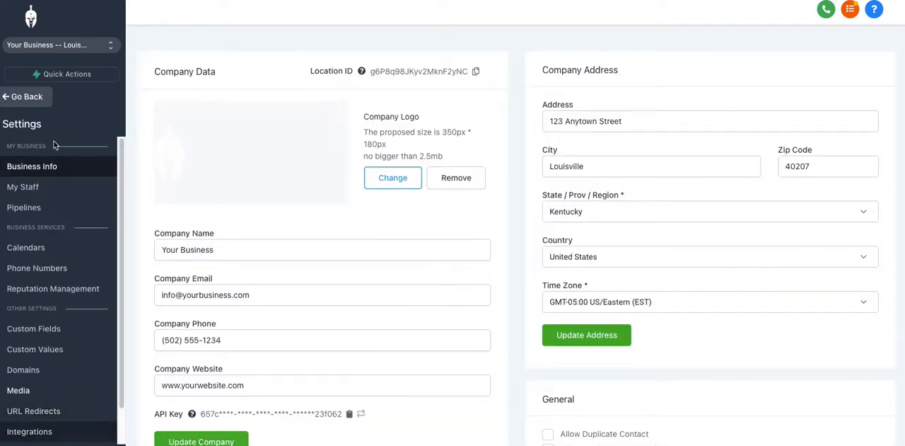
left_click(32, 188)
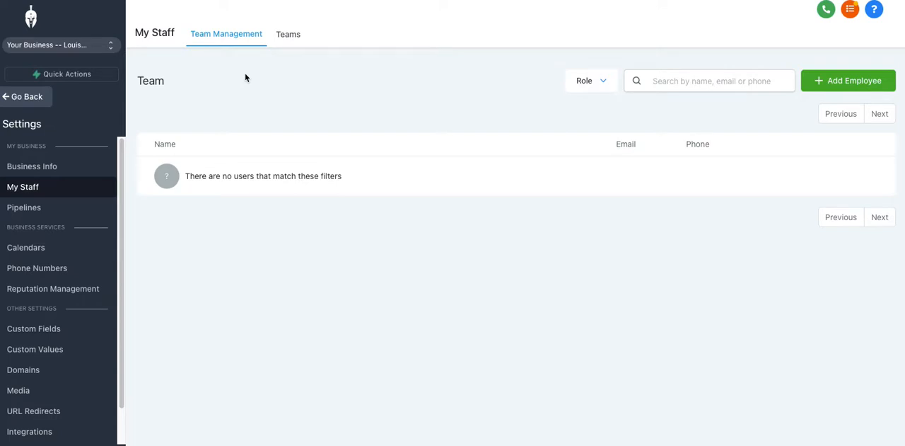
left_click(847, 81)
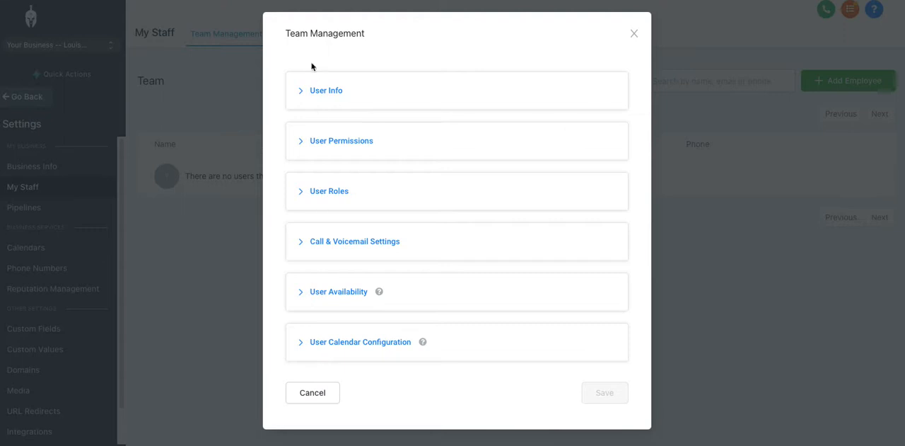
left_click(300, 97)
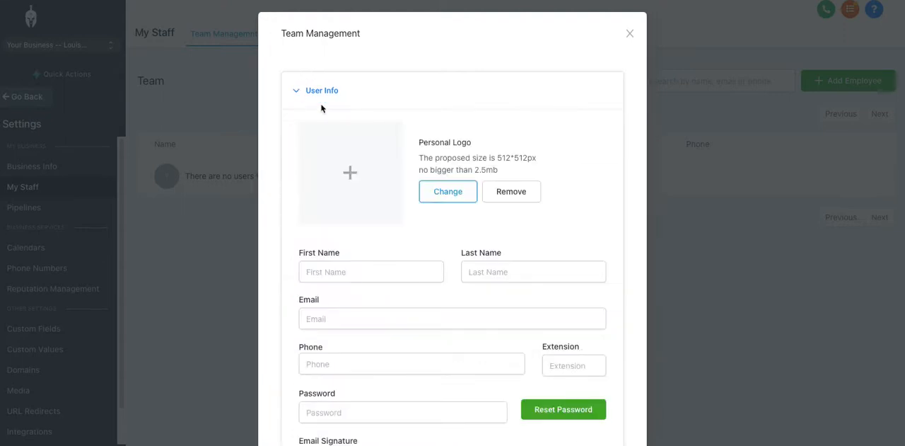
Step: Enter the new employee's first and last name, correcting the extra letter in the first name
left_click(344, 276)
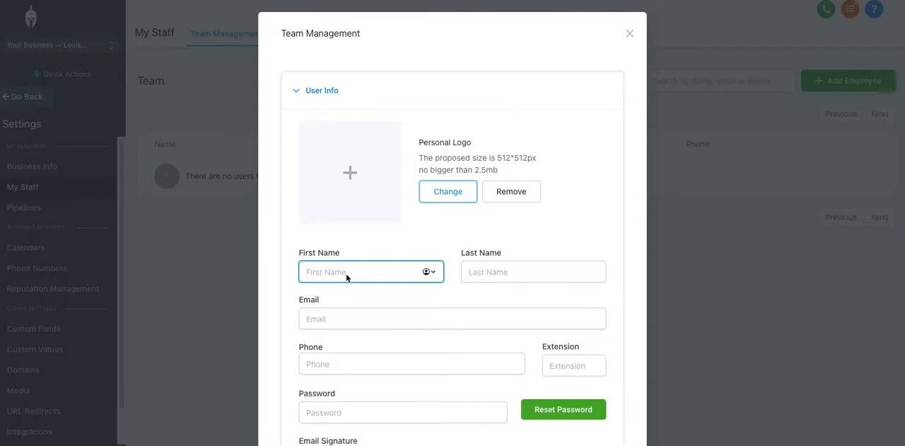
type("Bradd")
key("Tab")
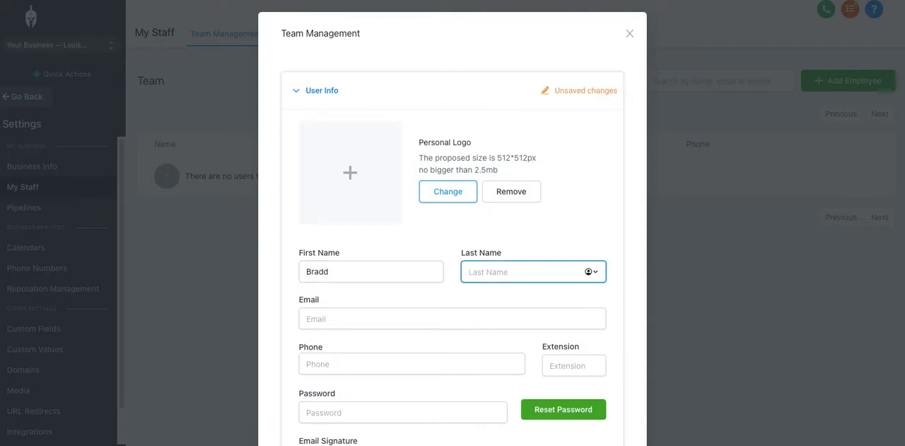
type("Pitt")
left_click(339, 273)
key("BackSpace")
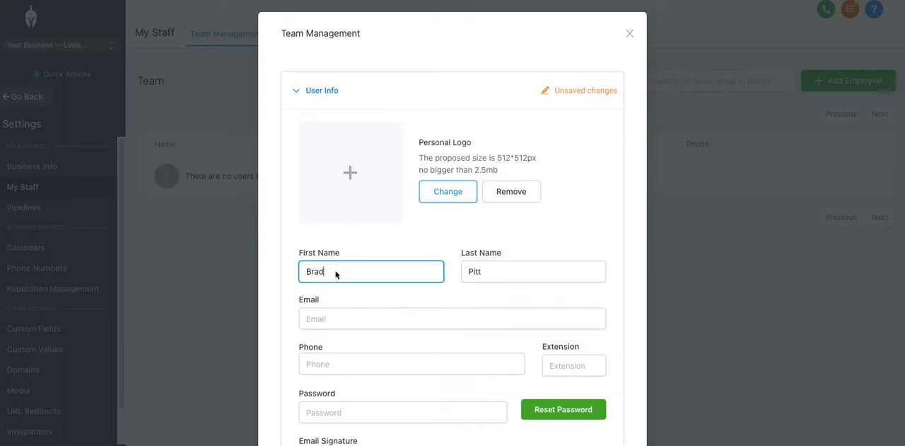
Step: Fill in the new employee's e-mail address in the user info
left_click(333, 317)
left_click(350, 318)
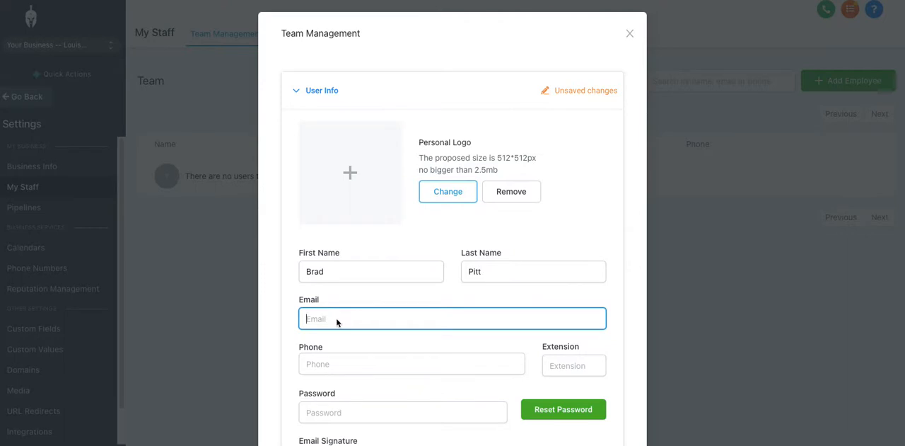
type("Brad@y")
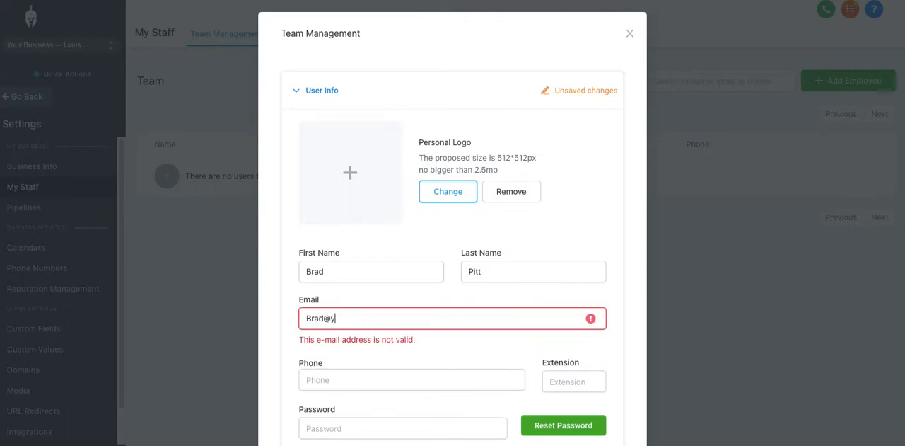
type("ourbusiness.com")
scroll(414, 292, "down", 1)
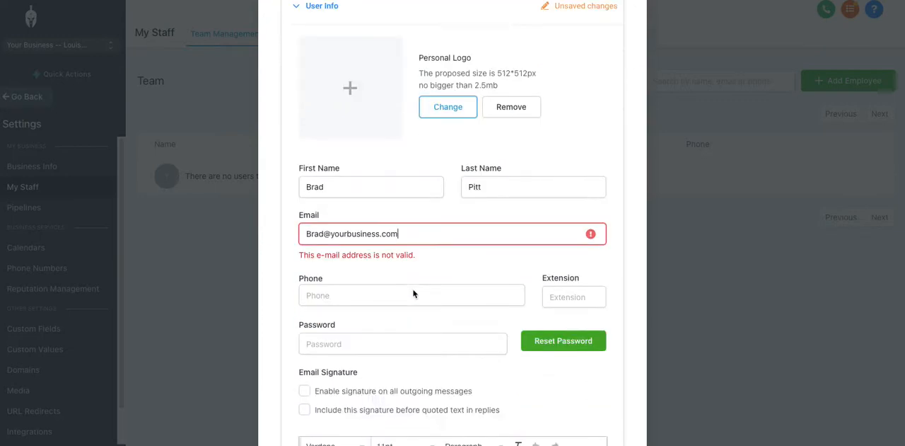
Step: Examine the phone, password and email signature fields in the new employee's user info
left_click(347, 295)
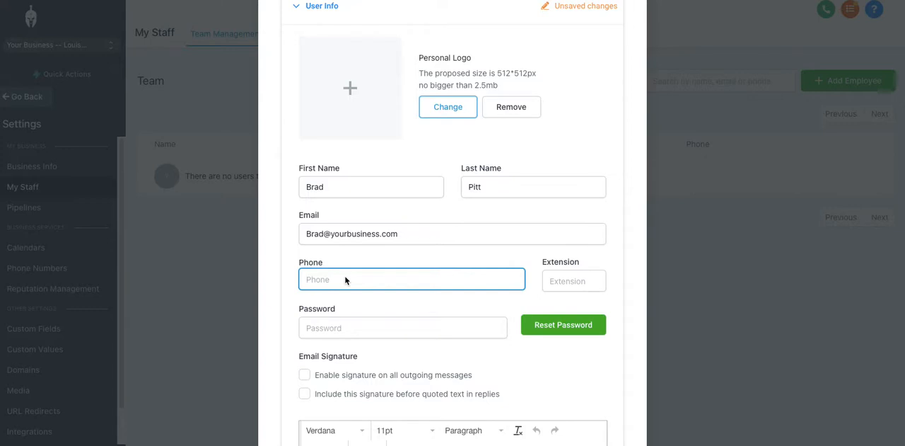
scroll(335, 277, "down", 1)
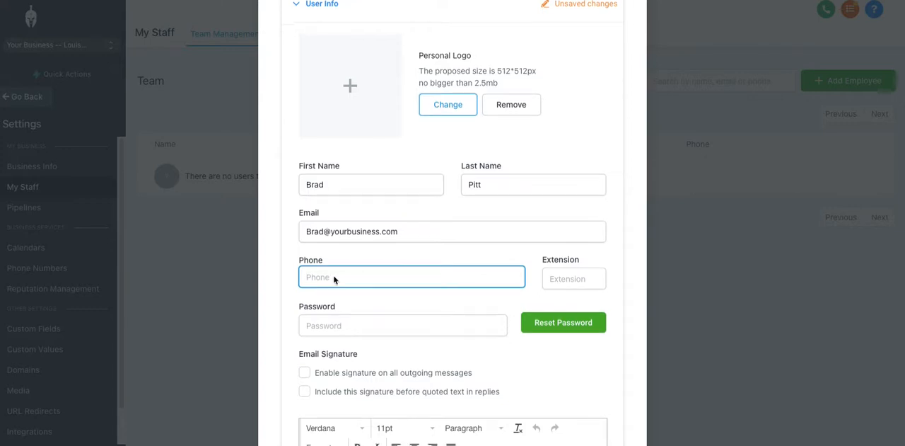
left_click(347, 321)
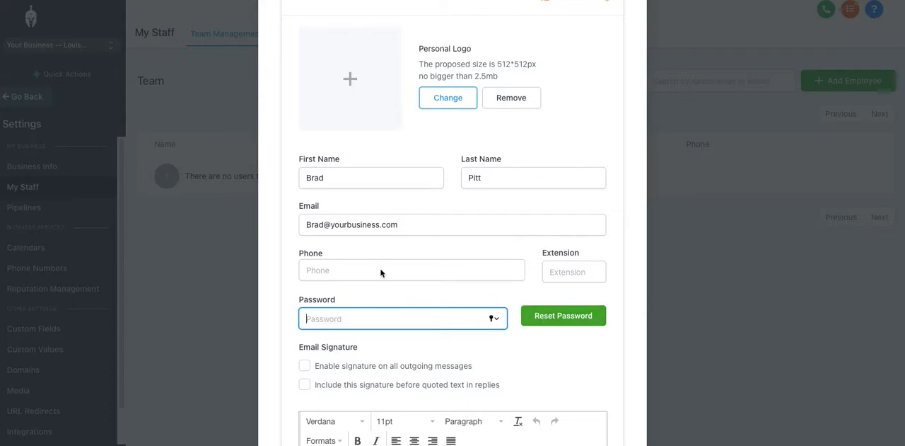
scroll(379, 269, "down", 3)
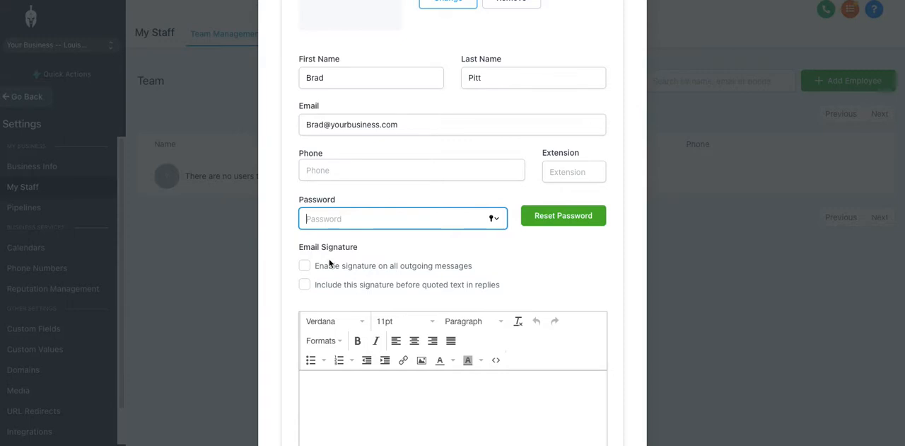
scroll(394, 314, "down", 2)
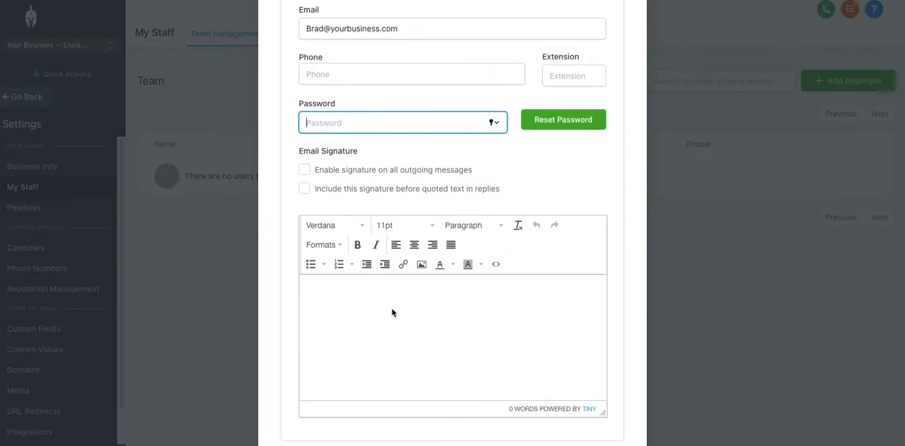
left_click(303, 171)
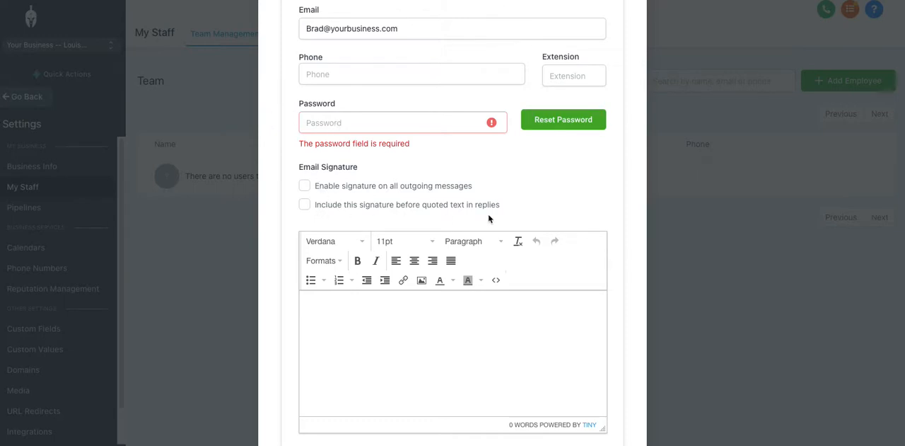
scroll(471, 206, "down", 1)
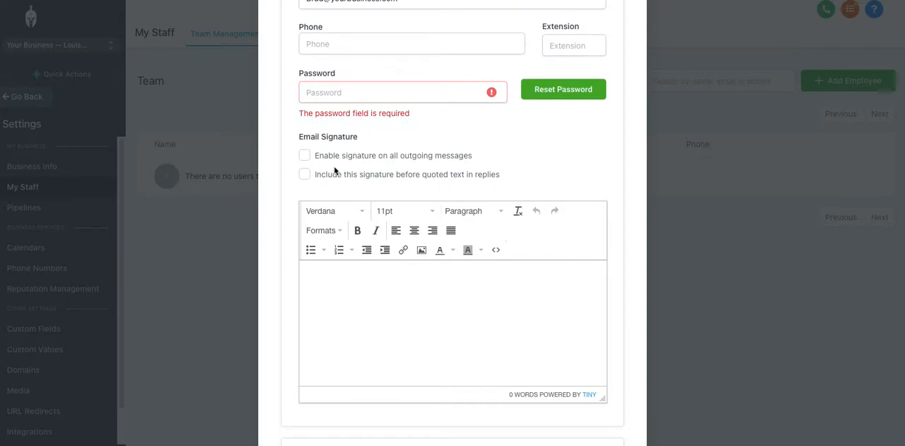
scroll(346, 179, "down", 1)
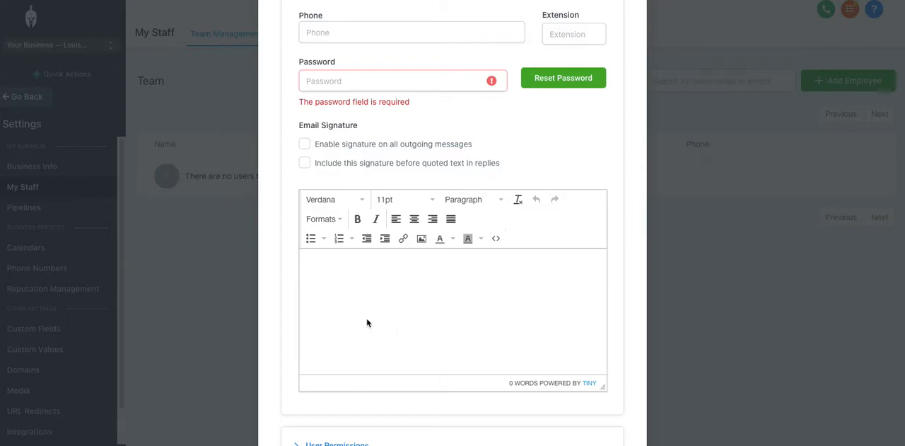
Step: Expand User Permissions and turn off the Websites and Settings permissions for the new employee
scroll(367, 322, "down", 3)
left_click(296, 264)
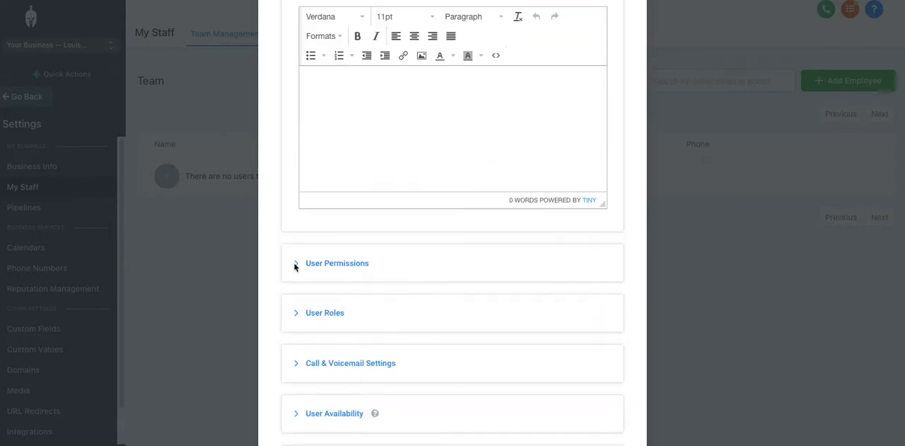
scroll(492, 253, "down", 3)
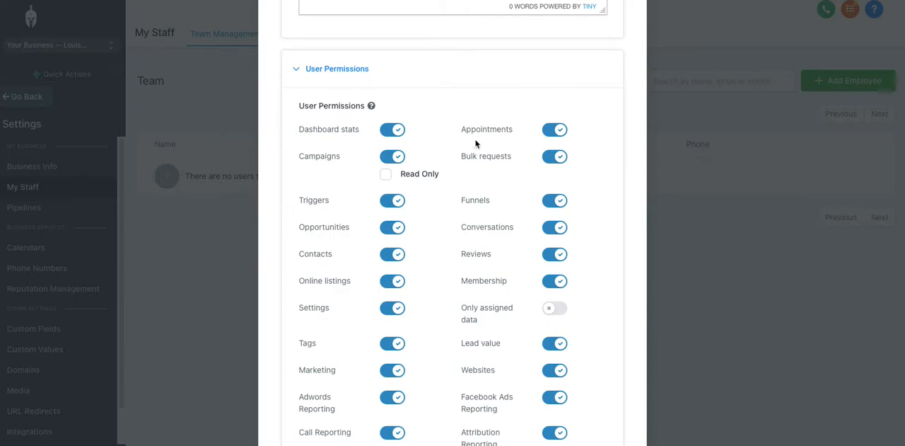
scroll(424, 273, "down", 2)
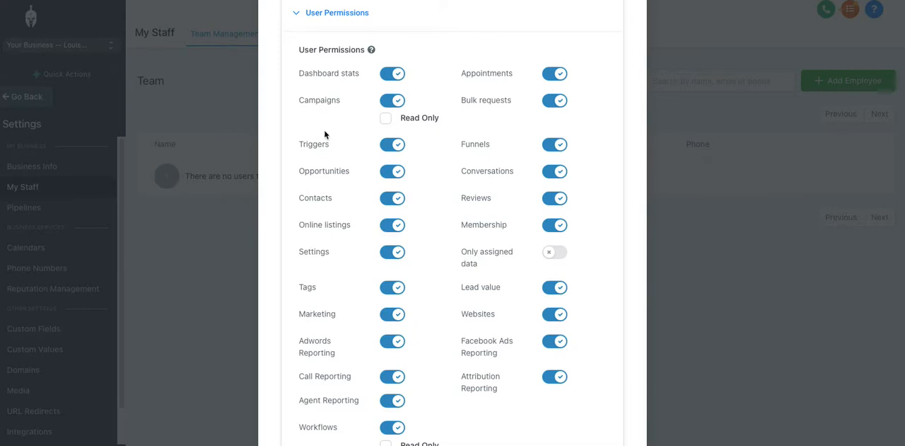
scroll(481, 295, "down", 1)
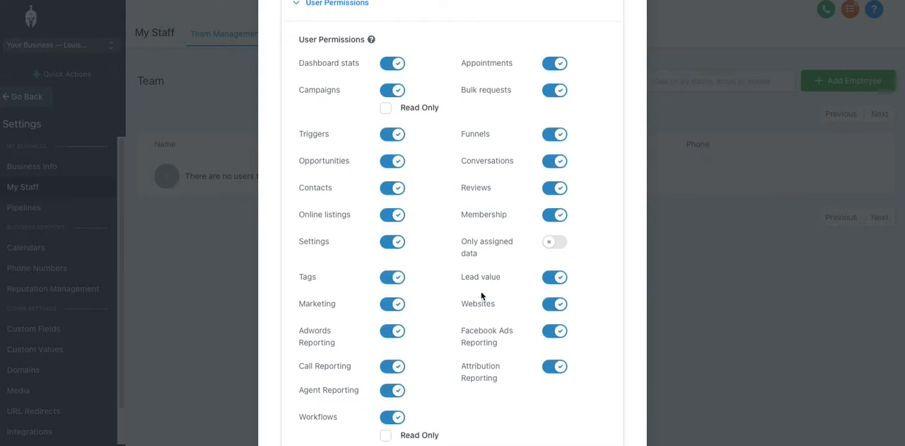
left_click(556, 306)
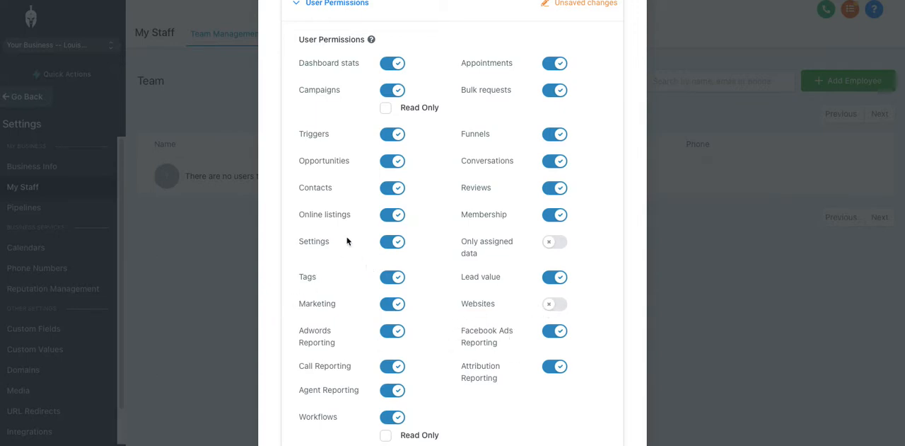
left_click(395, 244)
Step: Expand User Roles and review the role options available for the new employee
scroll(314, 381, "down", 1)
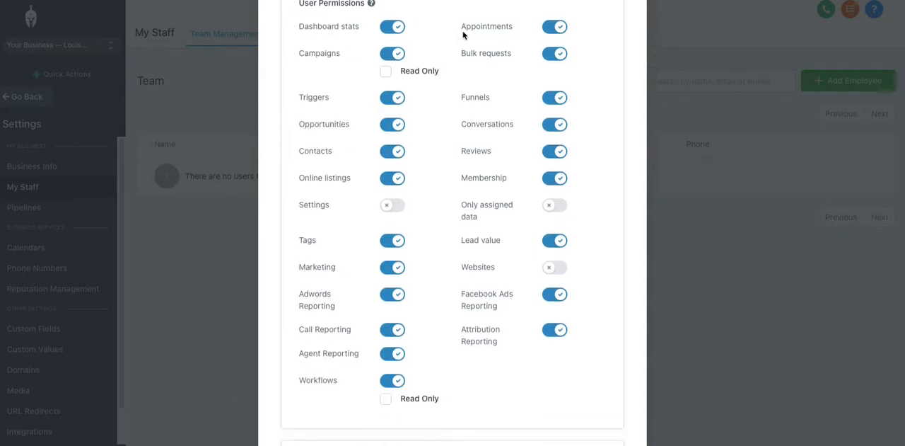
scroll(325, 323, "down", 3)
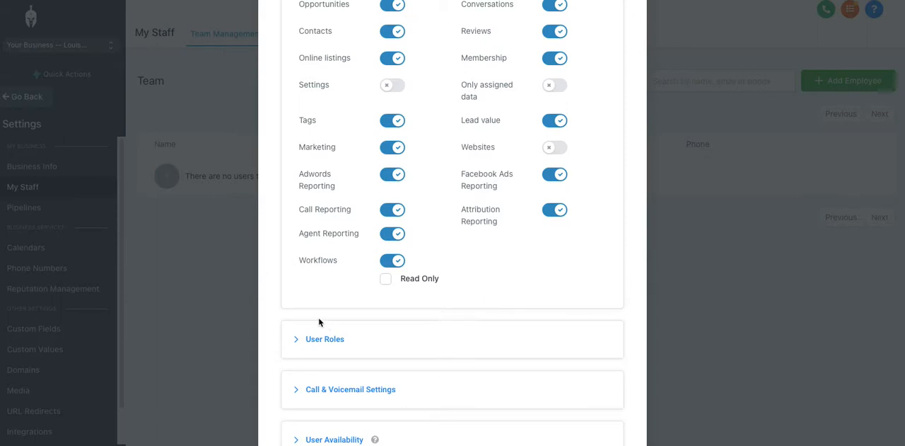
scroll(330, 298, "down", 1)
left_click(320, 287)
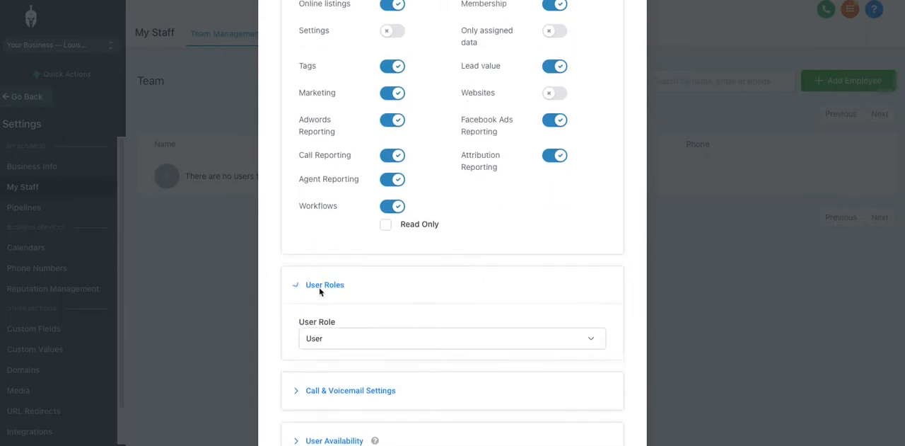
left_click(351, 343)
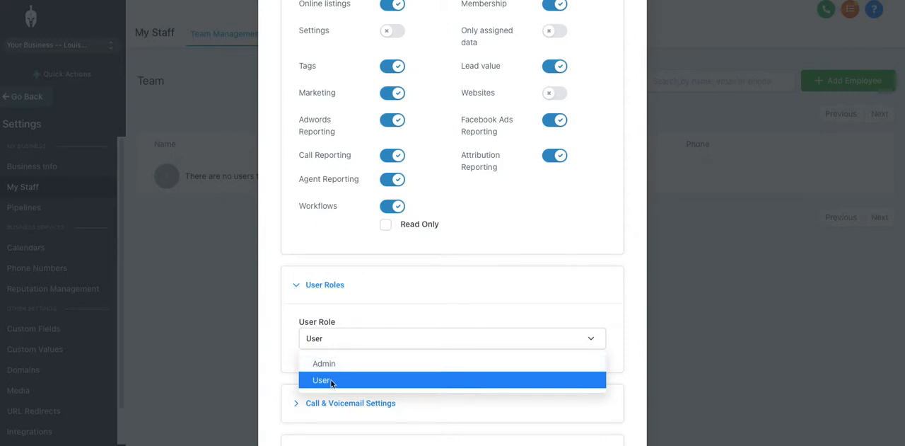
left_click(430, 312)
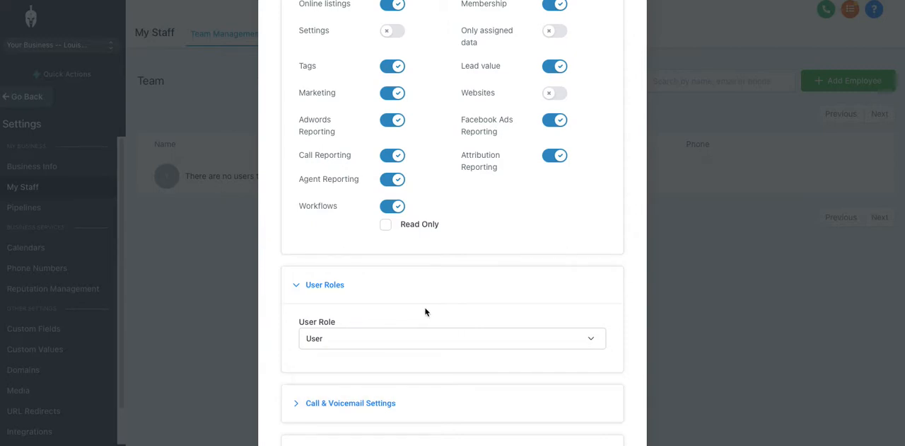
Step: Expand Call & Voicemail Settings and choose My Business as the inbound Twilio number
scroll(425, 312, "down", 3)
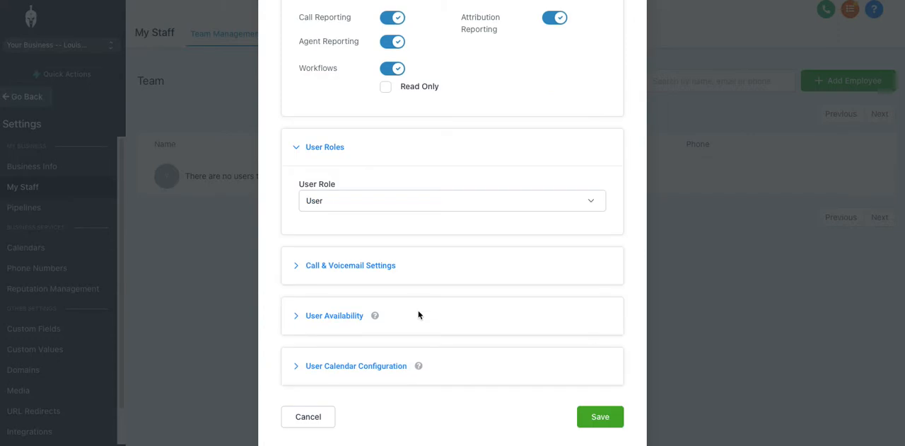
left_click(296, 266)
scroll(416, 264, "down", 1)
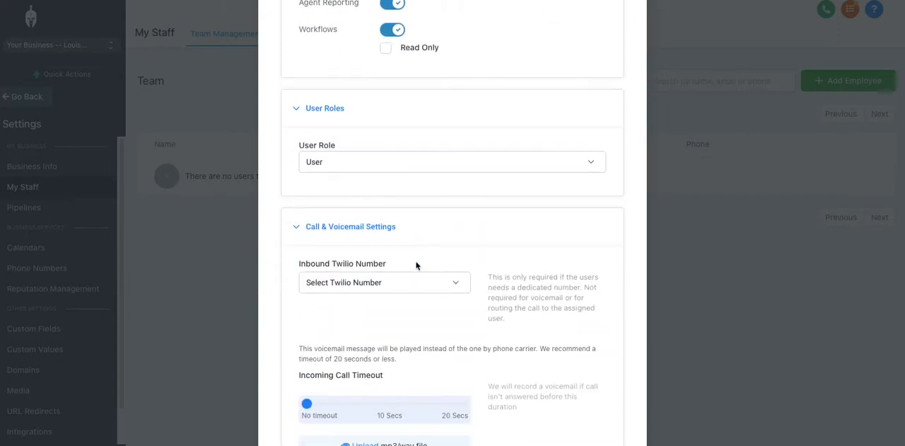
scroll(417, 264, "down", 1)
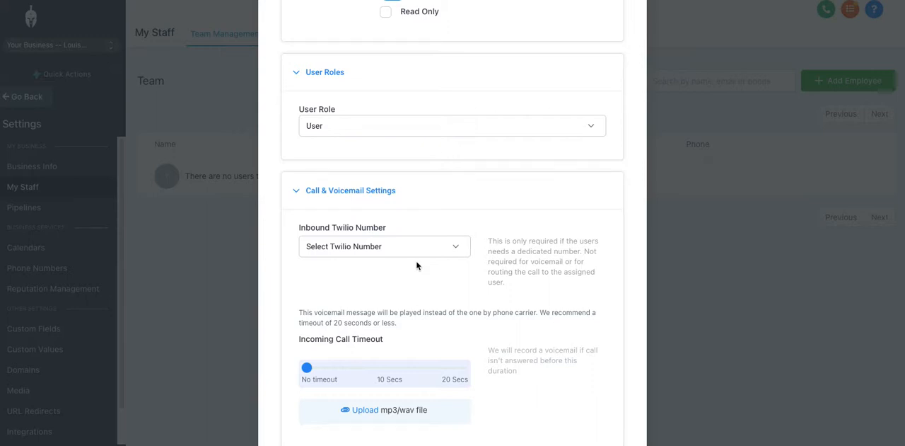
left_click(353, 245)
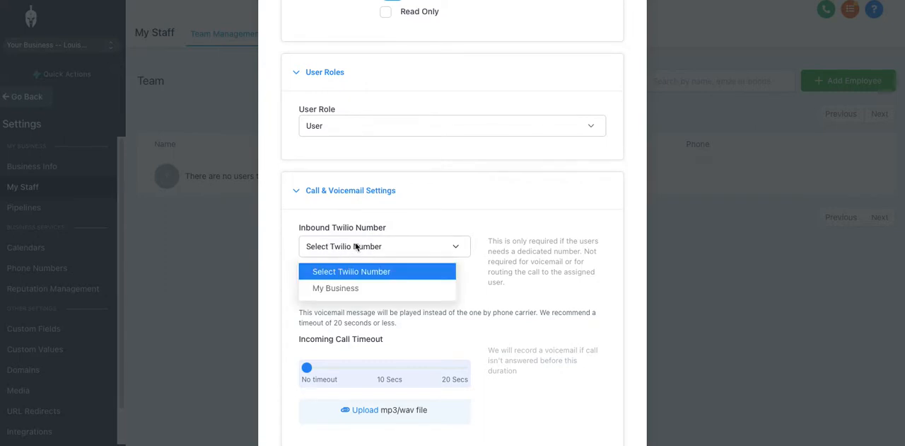
left_click(348, 288)
Step: Expand User Availability and select Sunday as an available day for the new employee
scroll(346, 294, "down", 3)
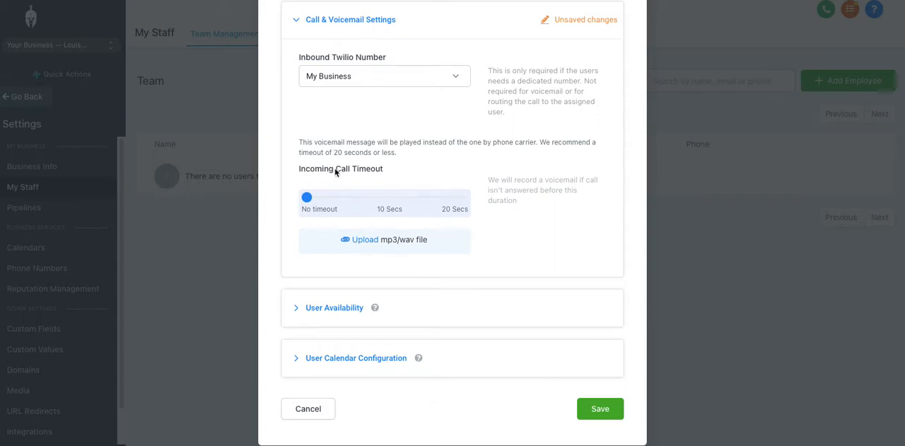
scroll(329, 212, "down", 1)
left_click(297, 301)
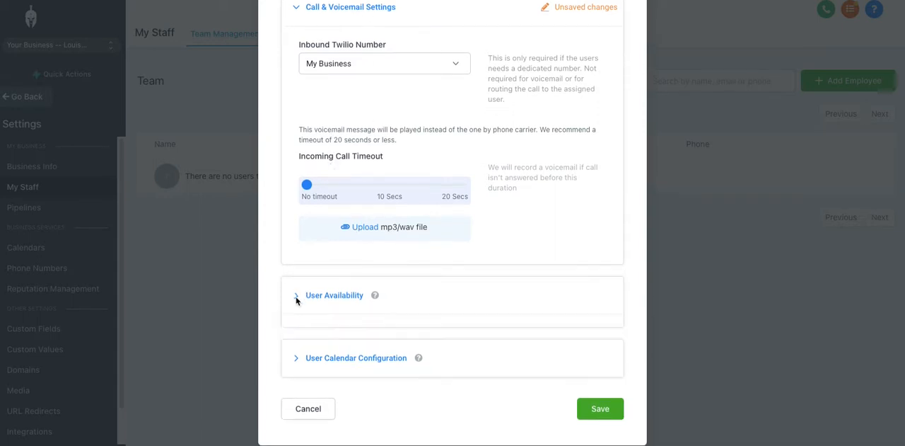
scroll(426, 282, "down", 3)
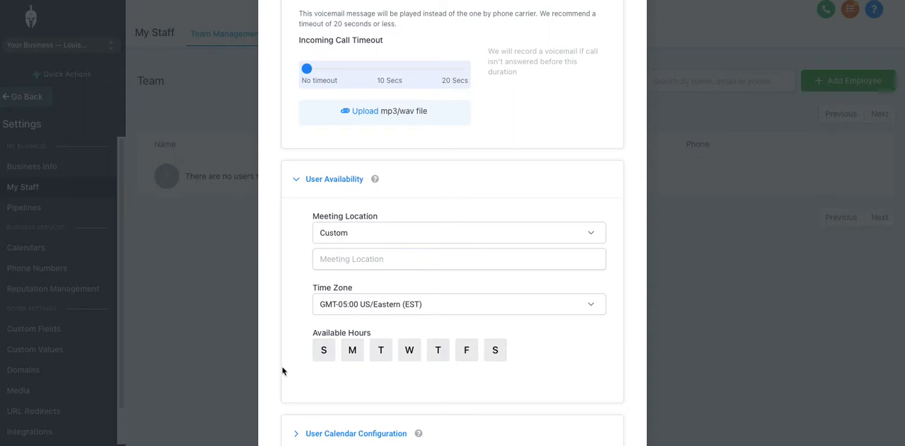
left_click(327, 350)
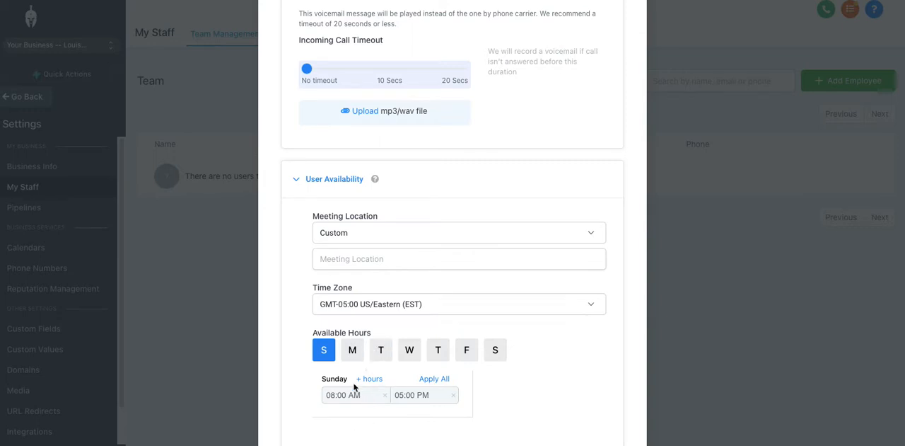
Step: Expand User Calendar Configuration and review the calendar connection information for the new employee
scroll(379, 336, "down", 1)
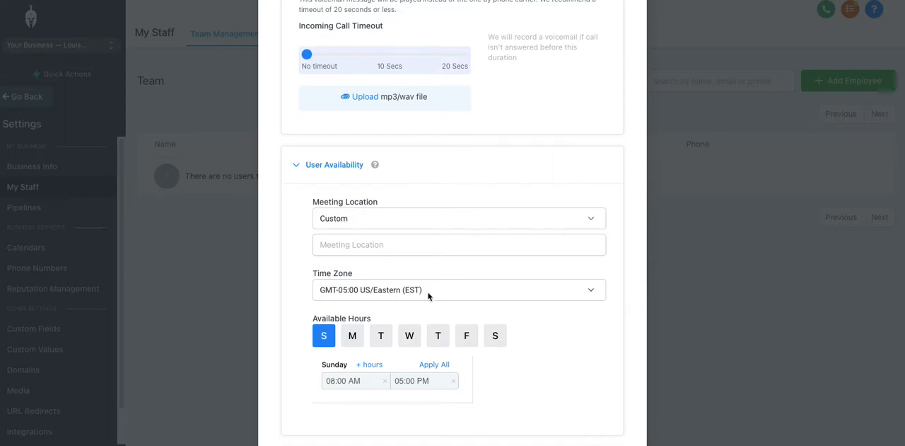
scroll(427, 305, "down", 1)
scroll(425, 307, "down", 3)
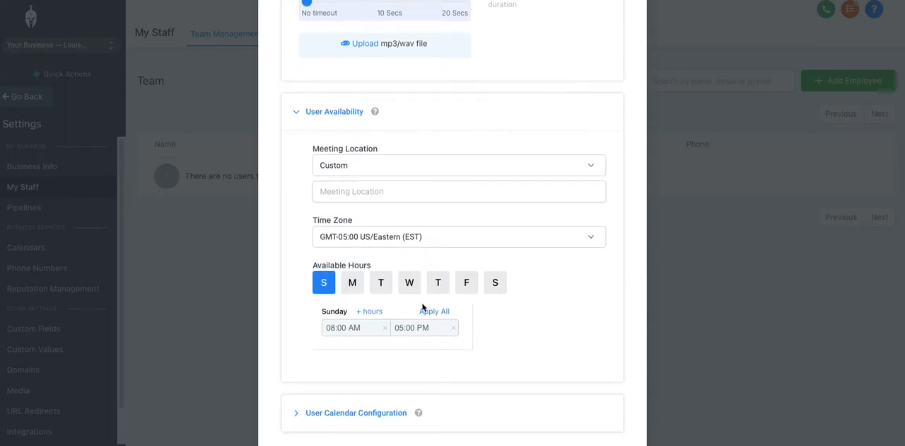
left_click(296, 345)
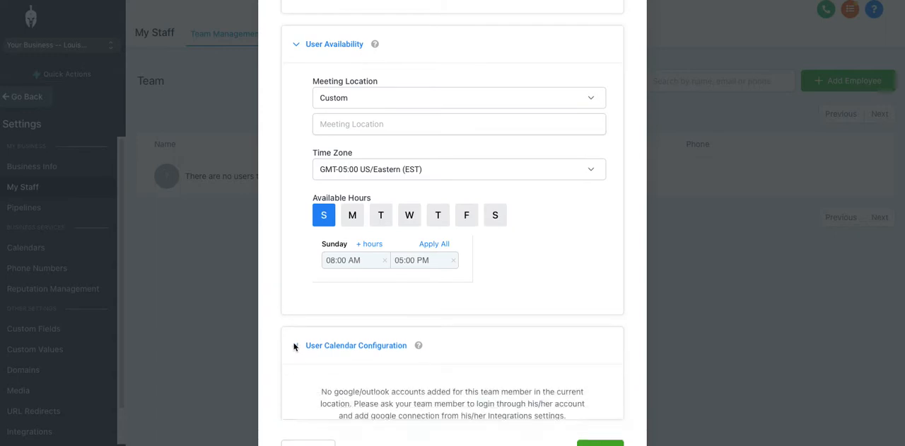
scroll(299, 209, "down", 1)
scroll(299, 202, "down", 1)
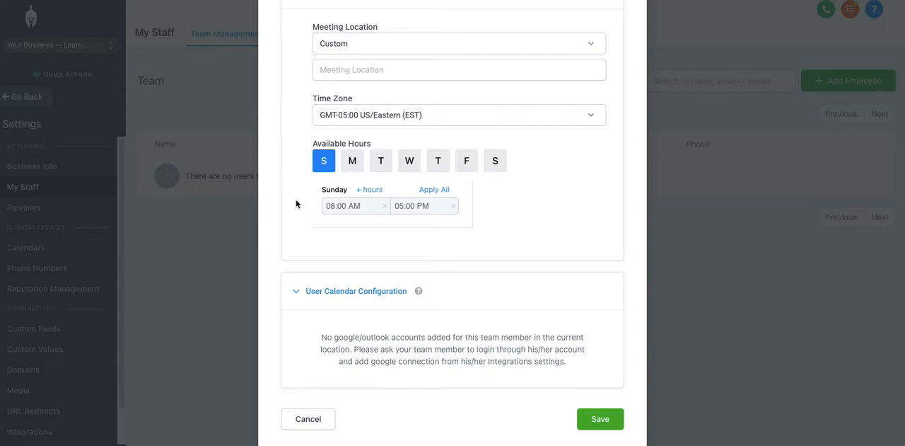
scroll(296, 204, "down", 1)
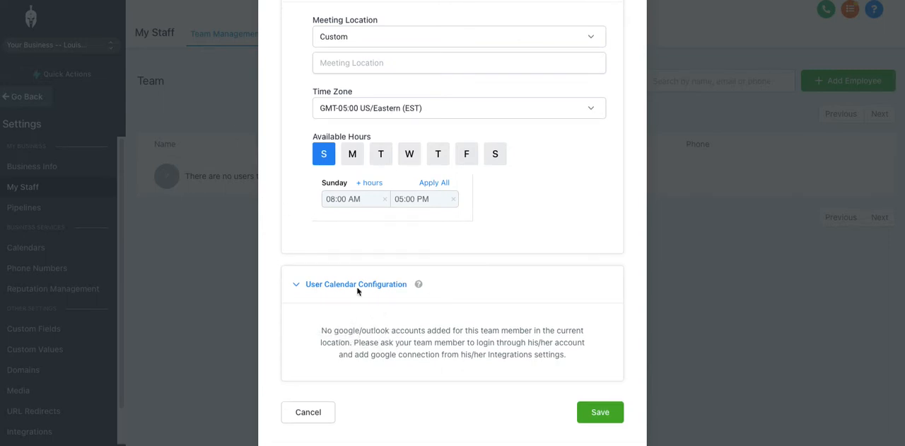
Step: Try to save the new employee and check the user info fields for missing required entries
left_click(601, 412)
scroll(507, 196, "up", 15)
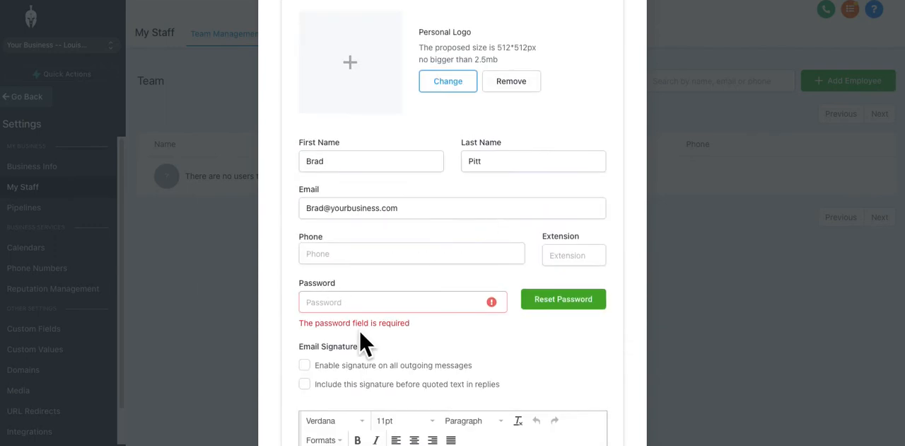
scroll(340, 282, "up", 3)
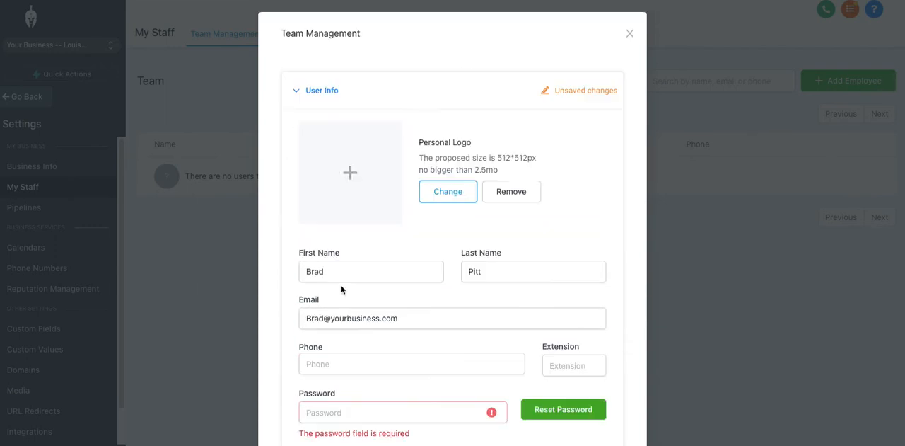